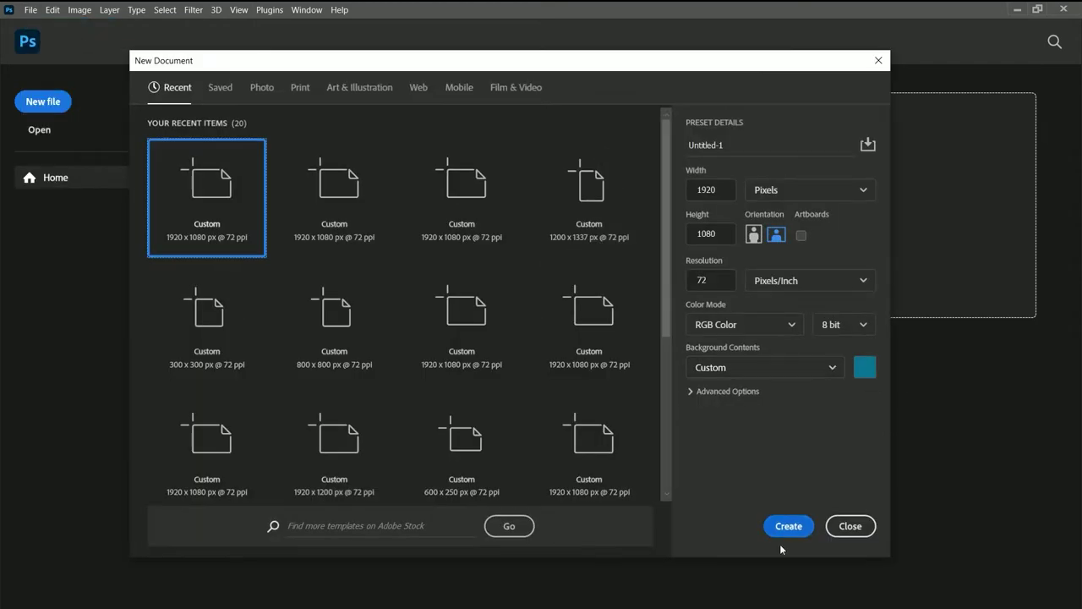
# Create a 1920×1080 px, 72 ppi document with a teal background.
pyautogui.click(788, 527)
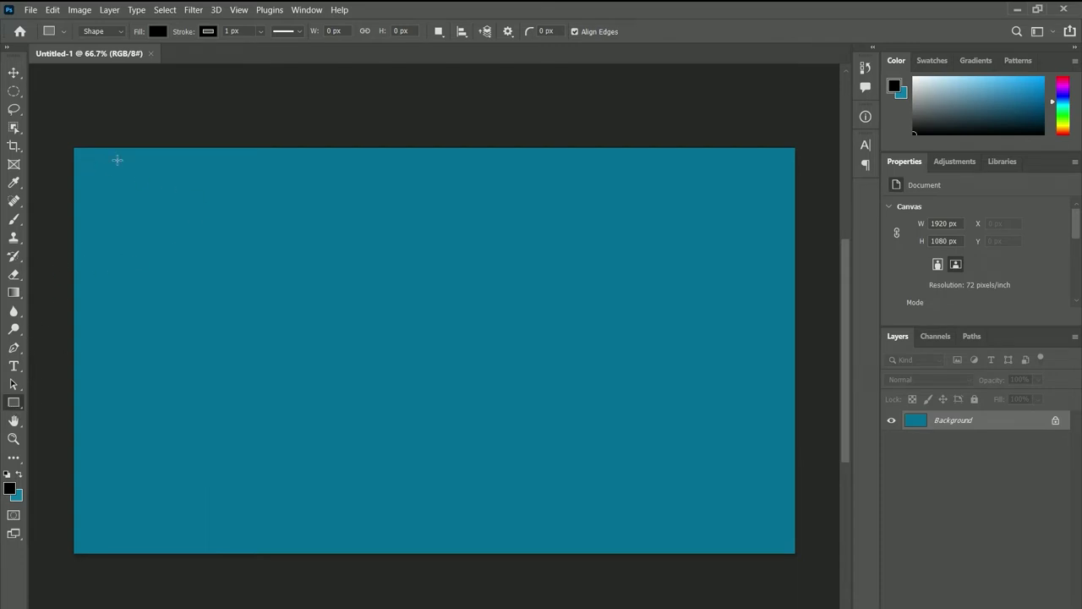
# Draw a tall black rectangle over the canvas's left half, extending past top and bottom.
pyautogui.moveTo(239, 150); pyautogui.dragTo(444, 564)
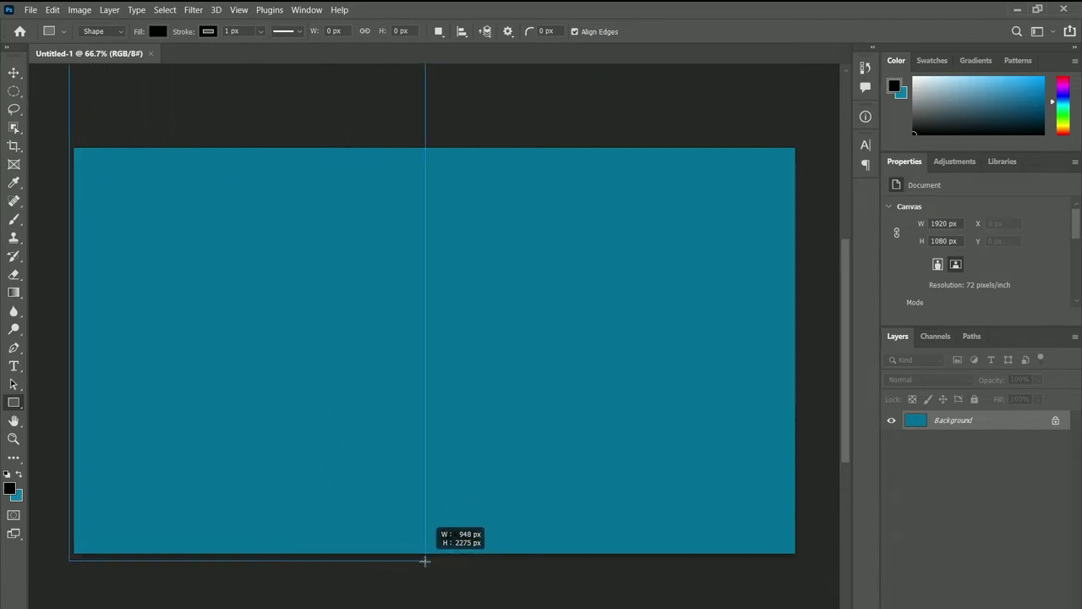
pyautogui.moveTo(444, 564); pyautogui.dragTo(445, 570)
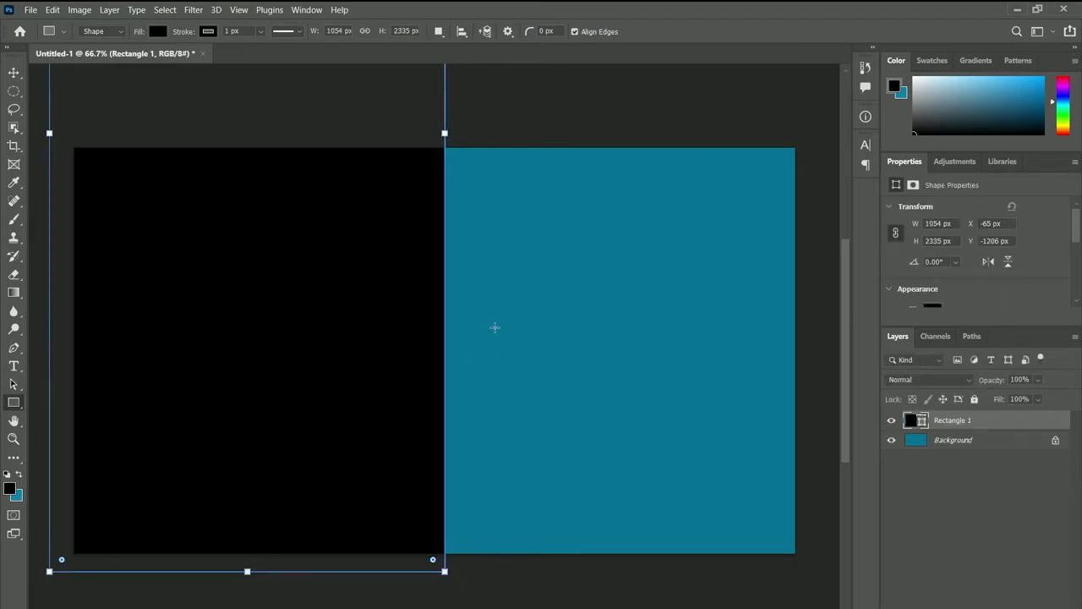
pyautogui.hotkey('ctrl', 't')
# Rotate the black rectangle to 11.28° and scale it to about 105%, then commit.
pyautogui.moveTo(392, 203)
pyautogui.mouseDown()
pyautogui.moveTo(400, 297)
pyautogui.moveTo(357, 324)
pyautogui.mouseUp()
pyautogui.moveTo(476, 127)
pyautogui.mouseDown()
pyautogui.moveTo(496, 121)
pyautogui.moveTo(505, 132)
pyautogui.mouseUp()
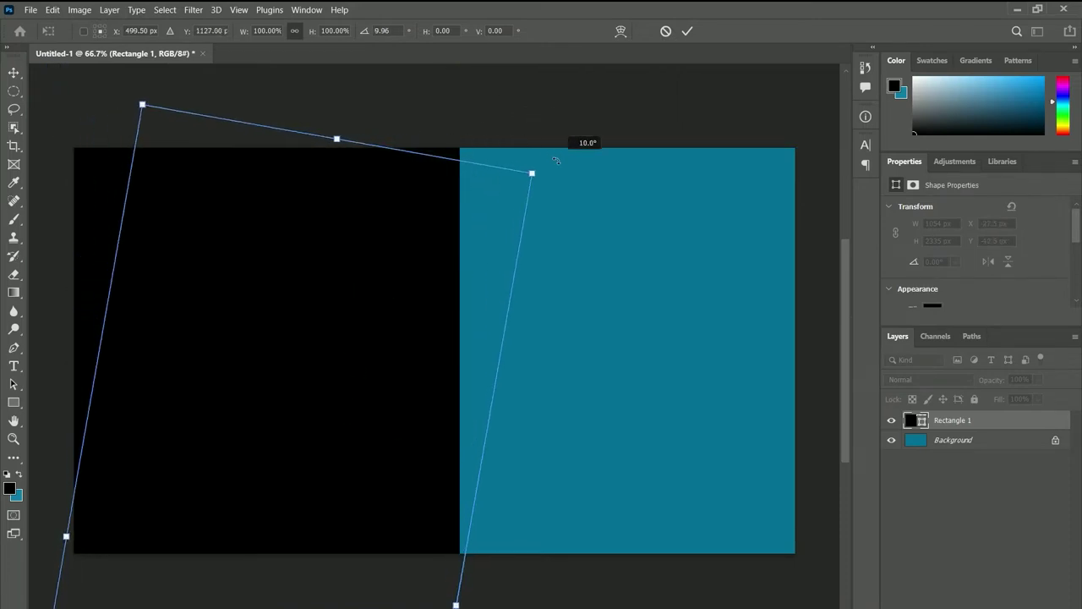
pyautogui.moveTo(504, 132); pyautogui.dragTo(566, 168)
pyautogui.moveTo(391, 360); pyautogui.dragTo(327, 330)
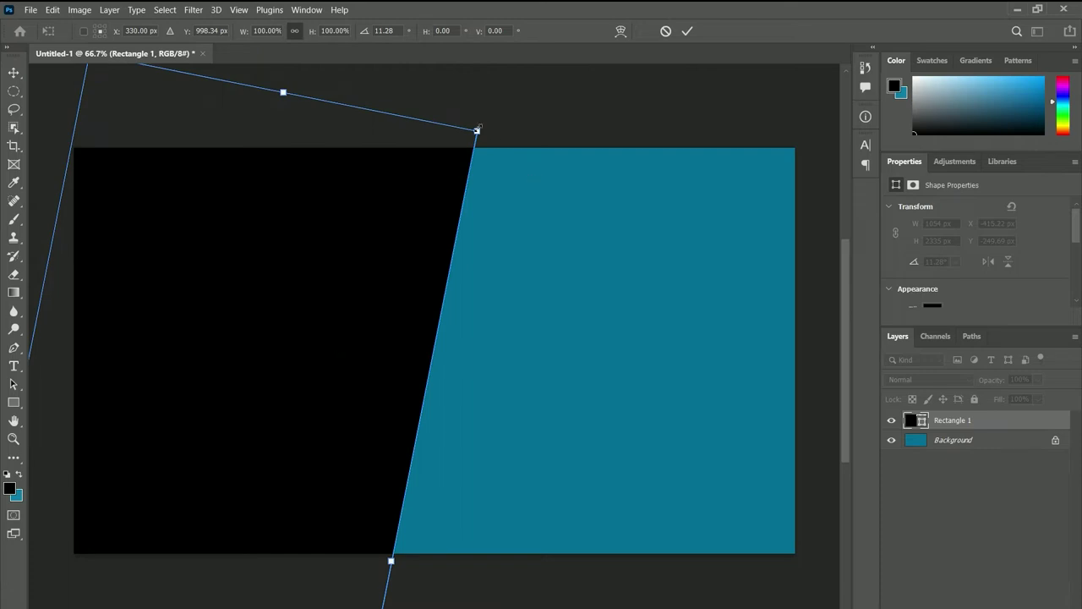
pyautogui.moveTo(477, 130); pyautogui.dragTo(489, 124)
pyautogui.moveTo(331, 211); pyautogui.dragTo(332, 223)
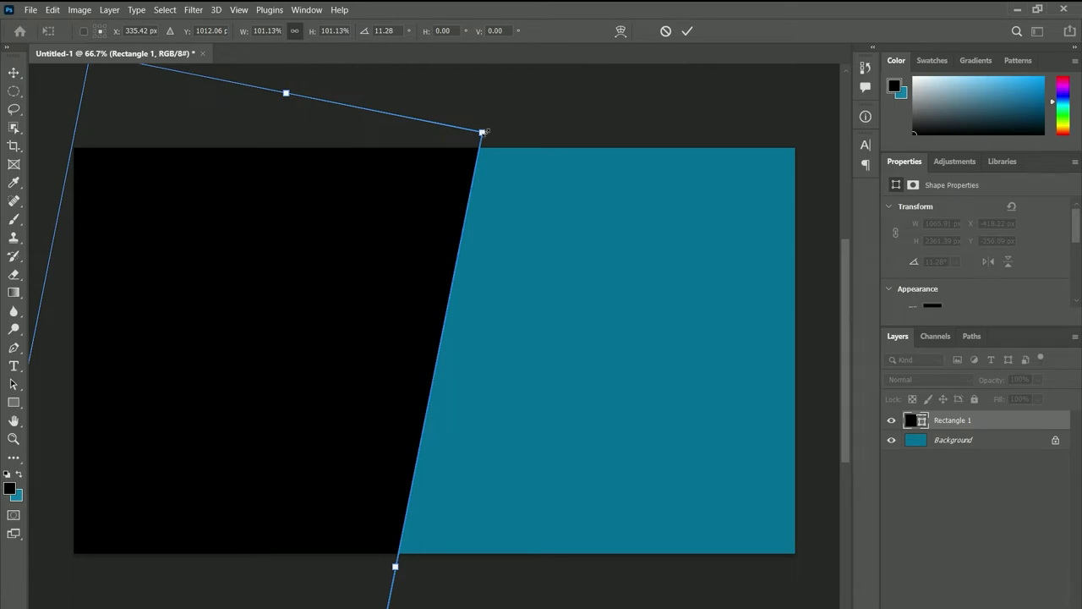
pyautogui.moveTo(483, 132); pyautogui.dragTo(499, 117)
pyautogui.moveTo(297, 268); pyautogui.dragTo(303, 269)
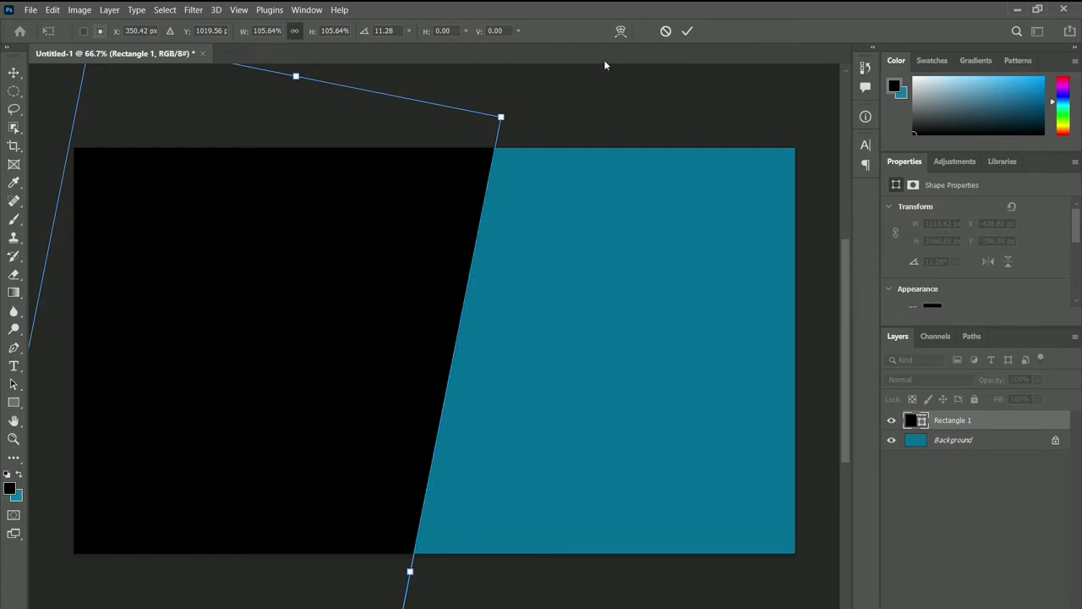
pyautogui.click(686, 32)
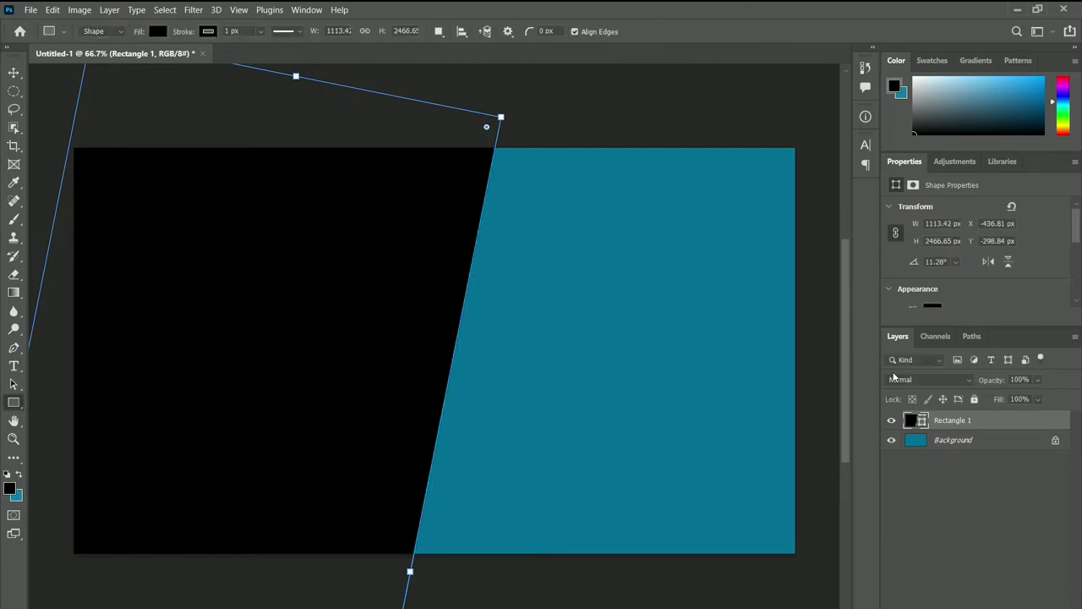
pyautogui.rightClick(961, 420)
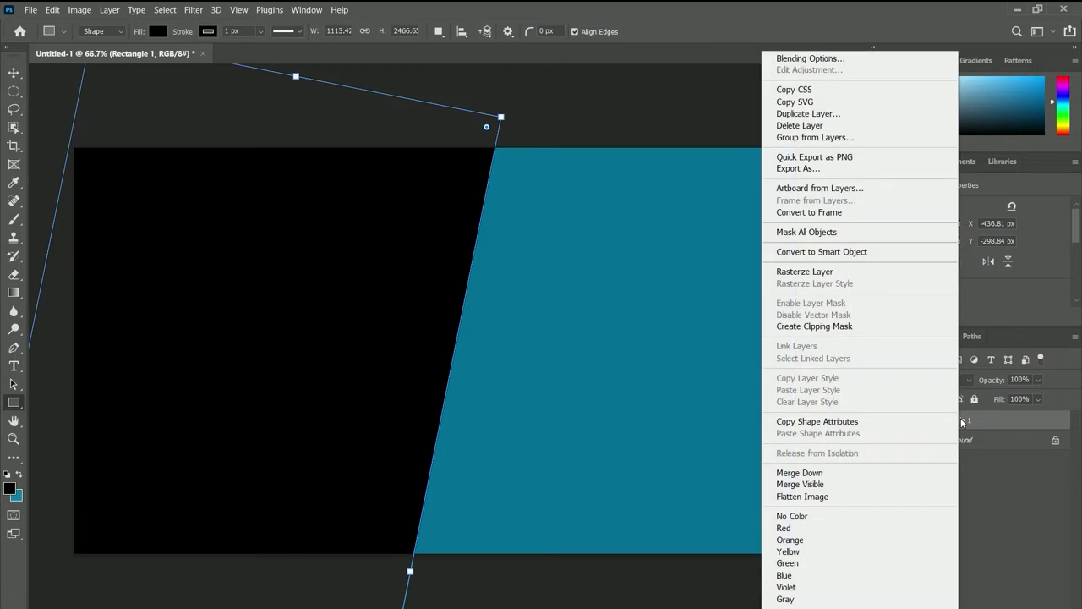
# Duplicate Rectangle 1 and shift the copy right, leaving a thin teal diagonal gap.
pyautogui.click(803, 114)
pyautogui.click(664, 181)
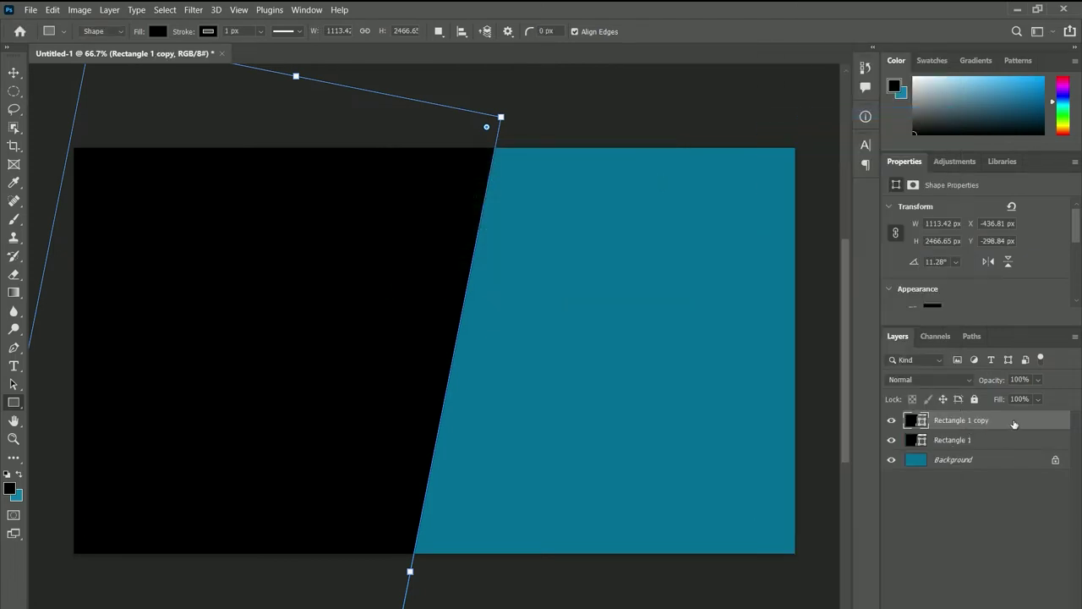
pyautogui.hotkey('ctrl', 't')
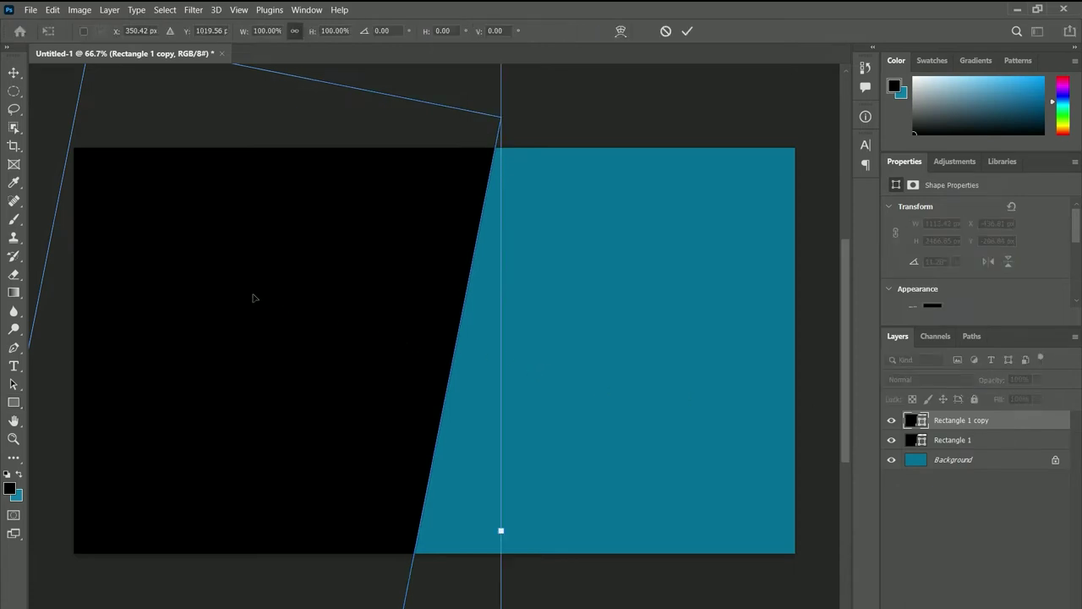
pyautogui.moveTo(214, 285); pyautogui.dragTo(632, 302)
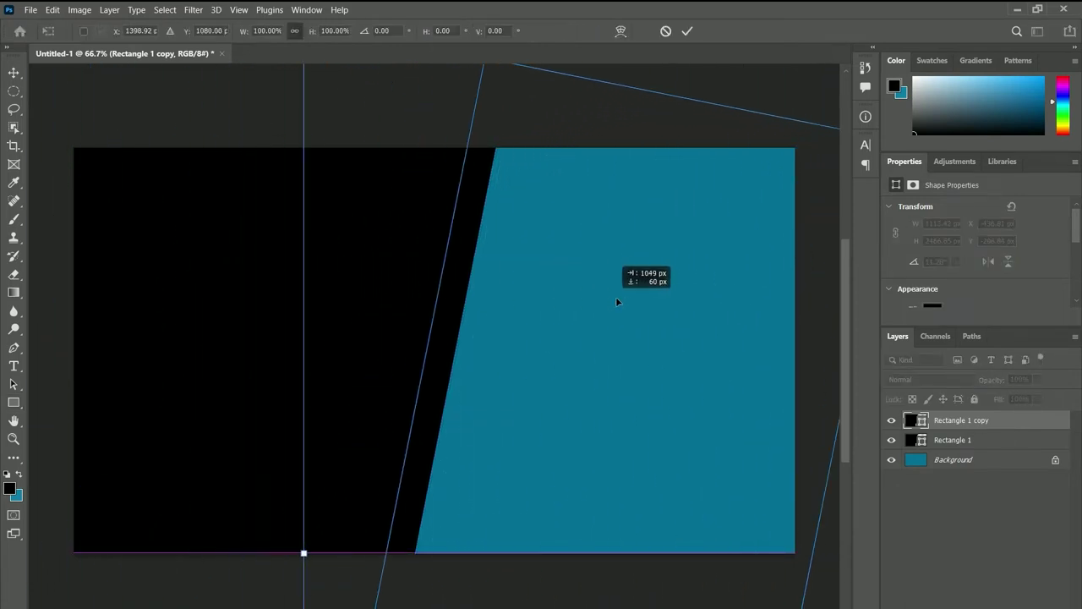
pyautogui.moveTo(507, 295); pyautogui.dragTo(520, 299)
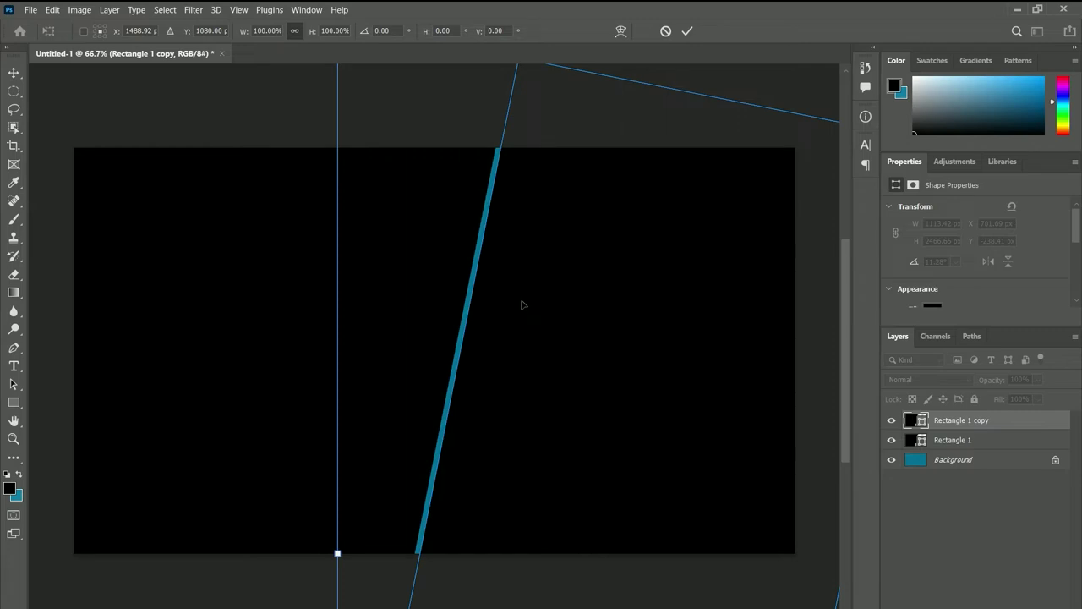
pyautogui.click(686, 33)
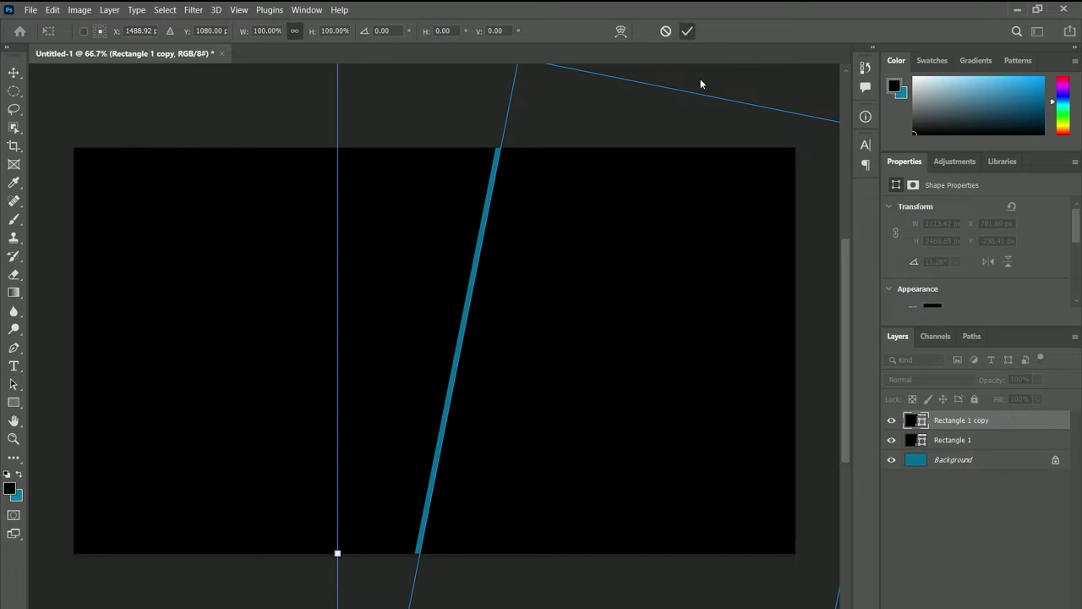
pyautogui.click(960, 441)
# Move the original rectangle slightly left and nudge the copy left to X 632.69 px.
pyautogui.hotkey('ctrl', 't')
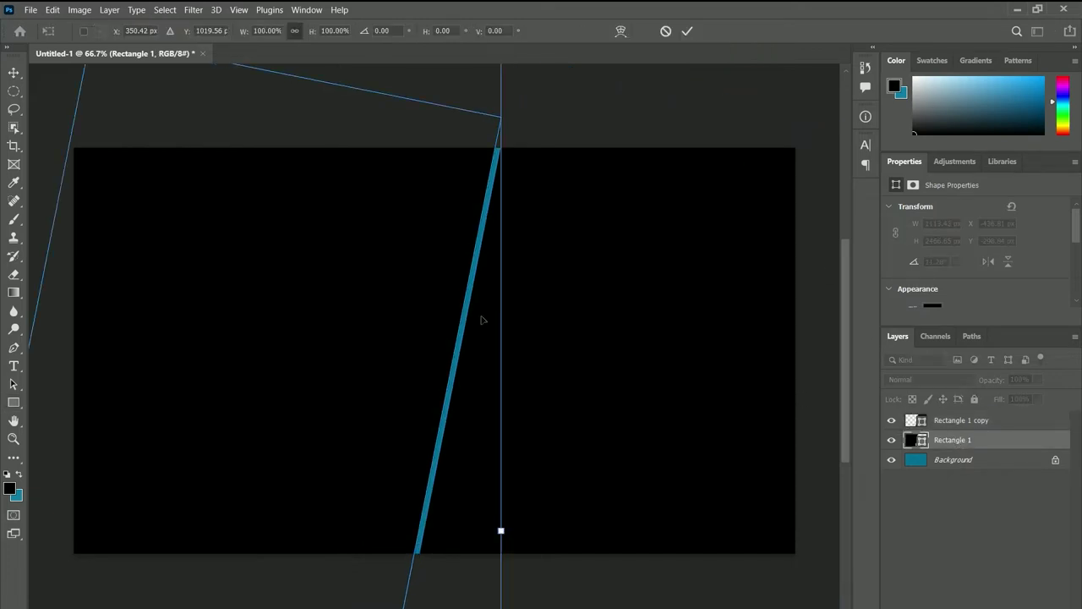
pyautogui.moveTo(457, 315); pyautogui.dragTo(440, 306)
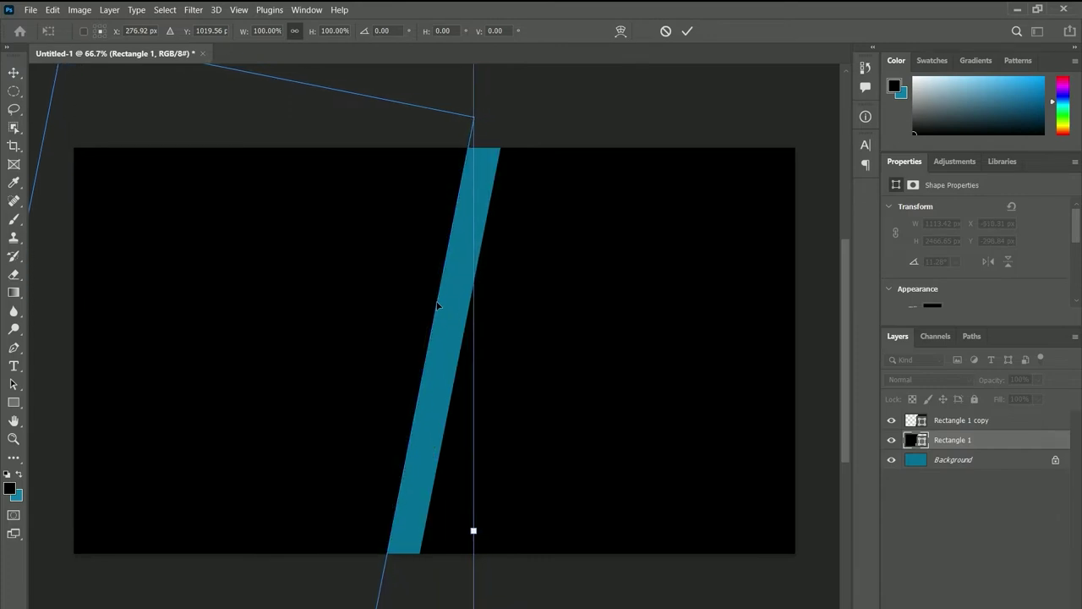
pyautogui.click(690, 33)
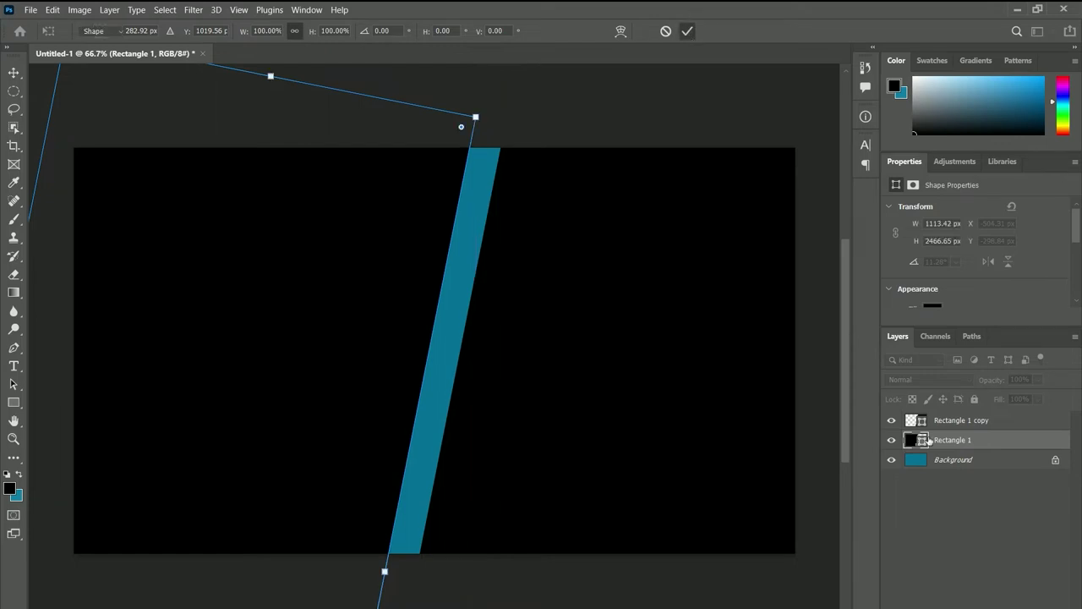
pyautogui.click(974, 430)
pyautogui.hotkey('ctrl', 't')
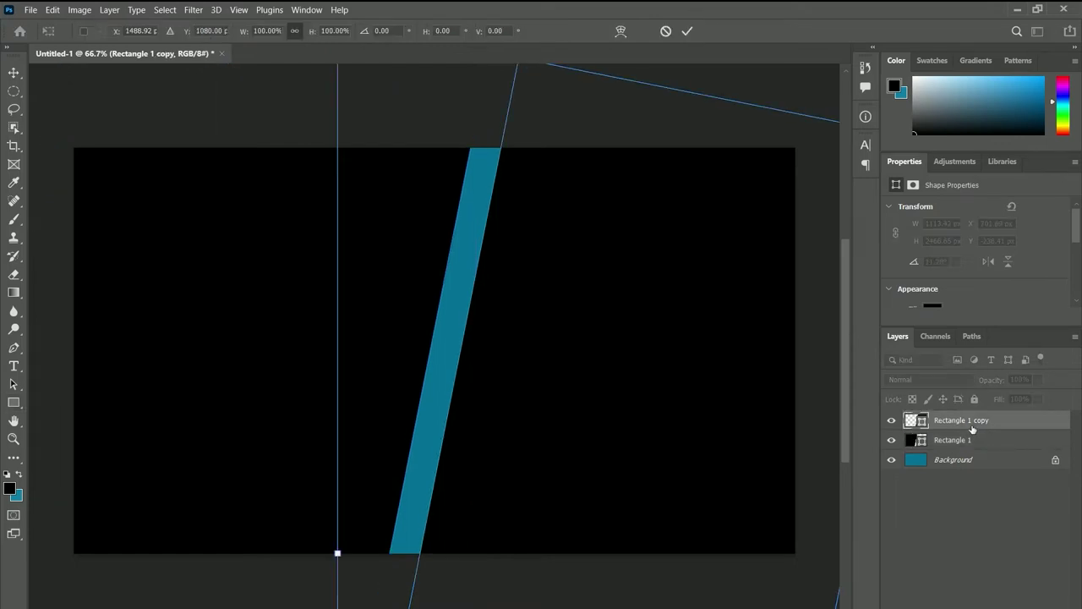
pyautogui.press('Left')
pyautogui.press('Left')
pyautogui.press('Left')
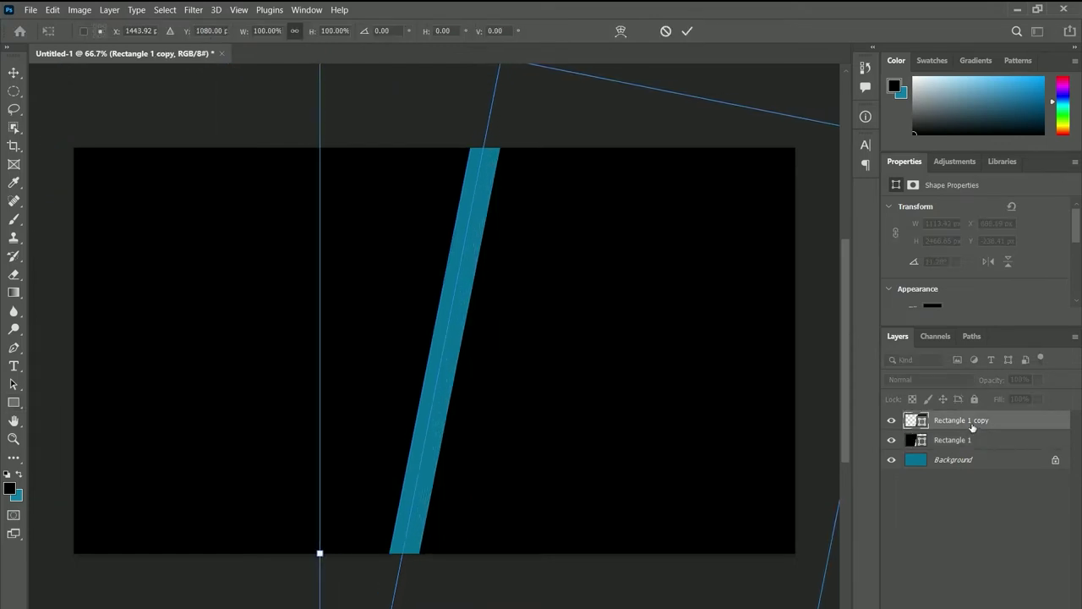
pyautogui.press('Left')
pyautogui.press('Left')
pyautogui.press('Left')
pyautogui.press('Left')
pyautogui.press('Left')
pyautogui.press('Left')
pyautogui.press('Left')
pyautogui.press('Left')
pyautogui.press('Left')
pyautogui.press('Left')
pyautogui.press('Left')
pyautogui.press('Left')
pyautogui.press('Left')
pyautogui.press('Left')
pyautogui.press('Left')
pyautogui.press('Left')
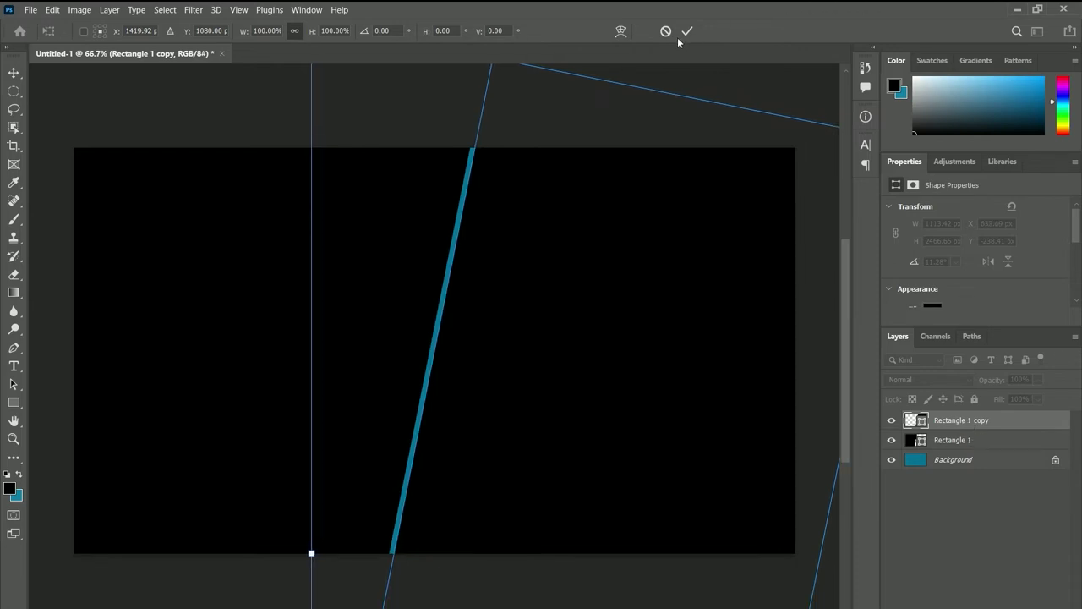
pyautogui.click(686, 31)
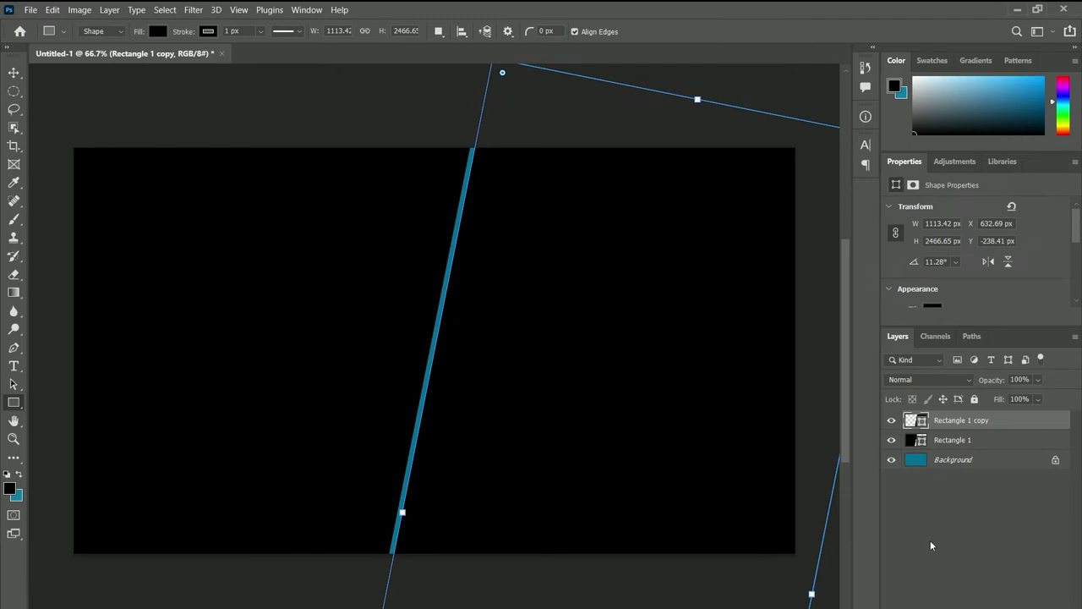
pyautogui.click(977, 440)
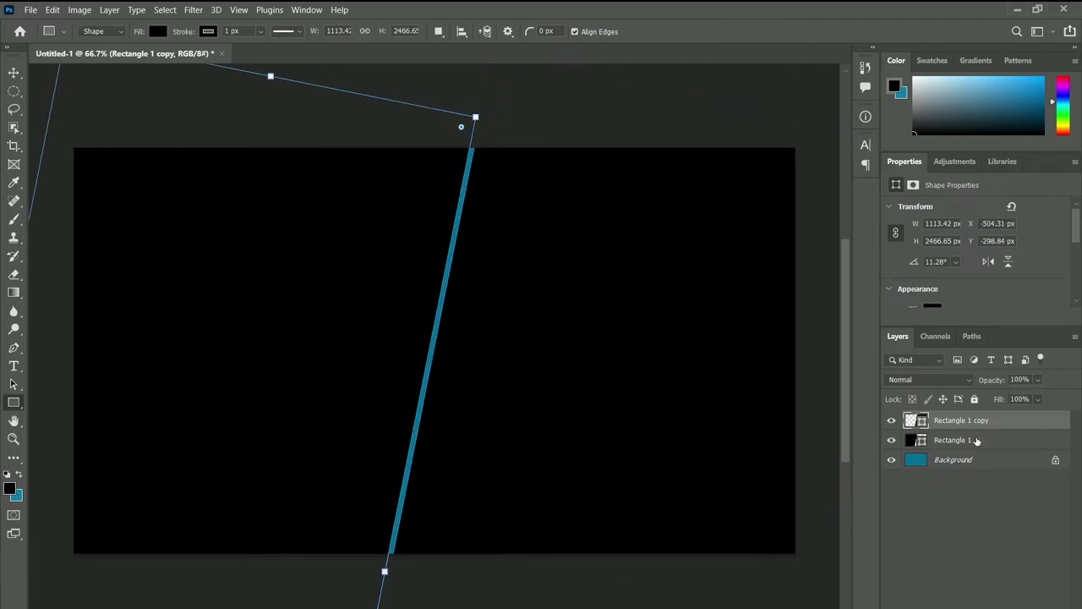
# Open the Downloads folder beside Photoshop and drag the first photo onto the canvas.
pyautogui.click(1014, 9)
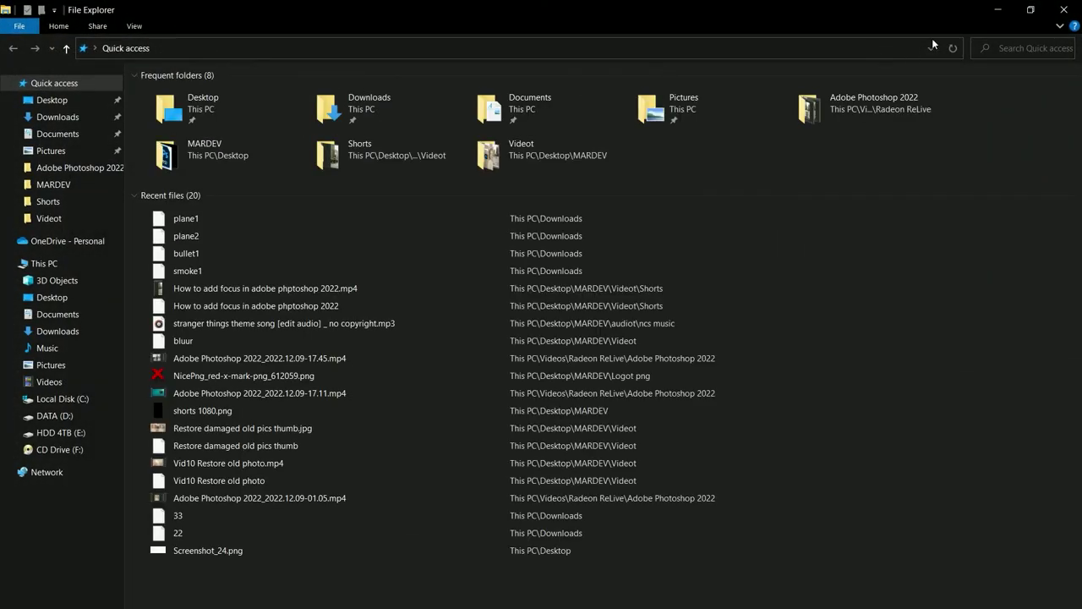
pyautogui.click(1028, 9)
pyautogui.click(250, 416)
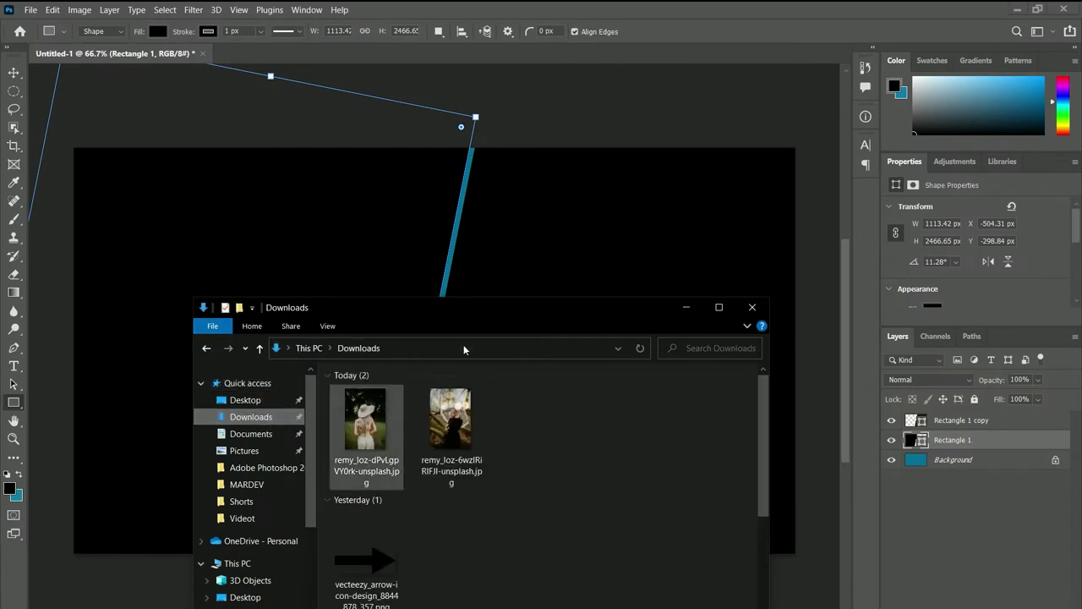
pyautogui.moveTo(422, 319); pyautogui.dragTo(641, 307)
pyautogui.moveTo(586, 410)
pyautogui.mouseDown()
pyautogui.moveTo(584, 423)
pyautogui.moveTo(250, 334)
pyautogui.mouseUp()
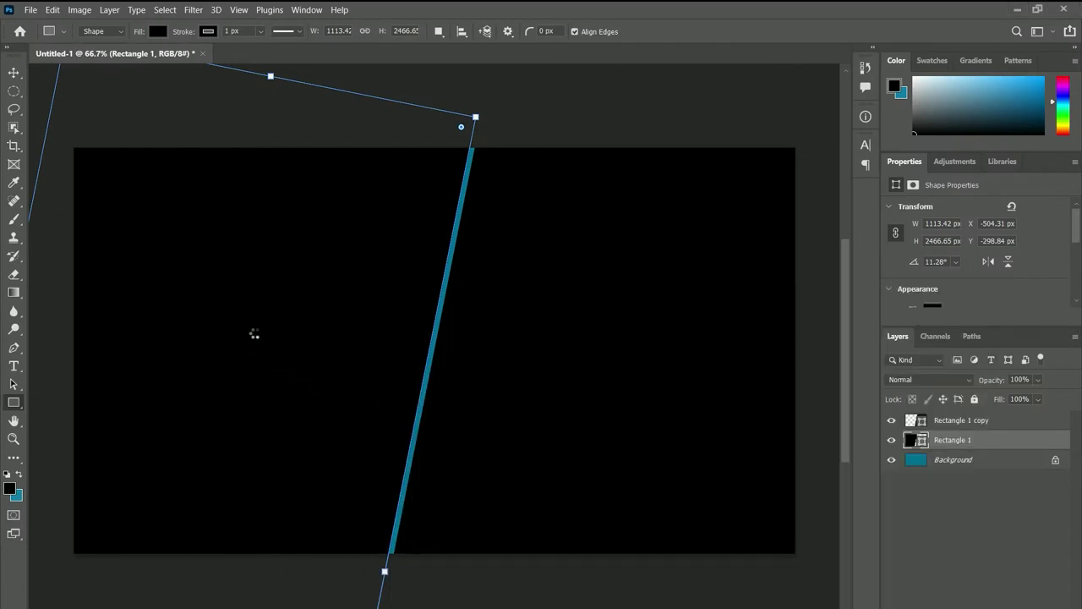
# Move the hat photo left and scale it to 1075 × 1613 px (about 28%).
pyautogui.moveTo(498, 425); pyautogui.dragTo(361, 417)
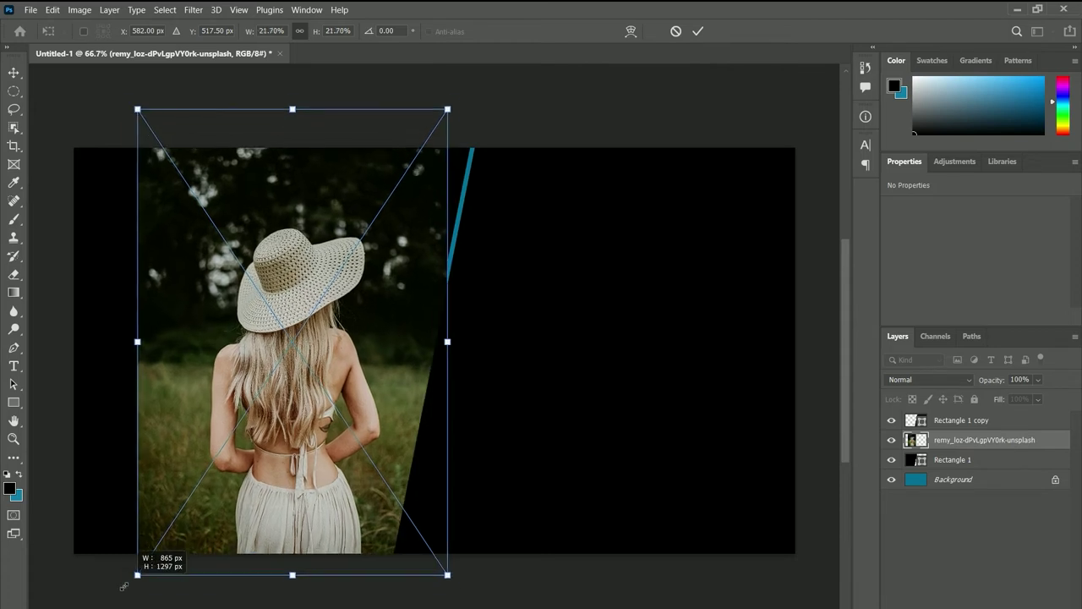
pyautogui.moveTo(155, 547); pyautogui.dragTo(91, 601)
pyautogui.moveTo(210, 511); pyautogui.dragTo(195, 489)
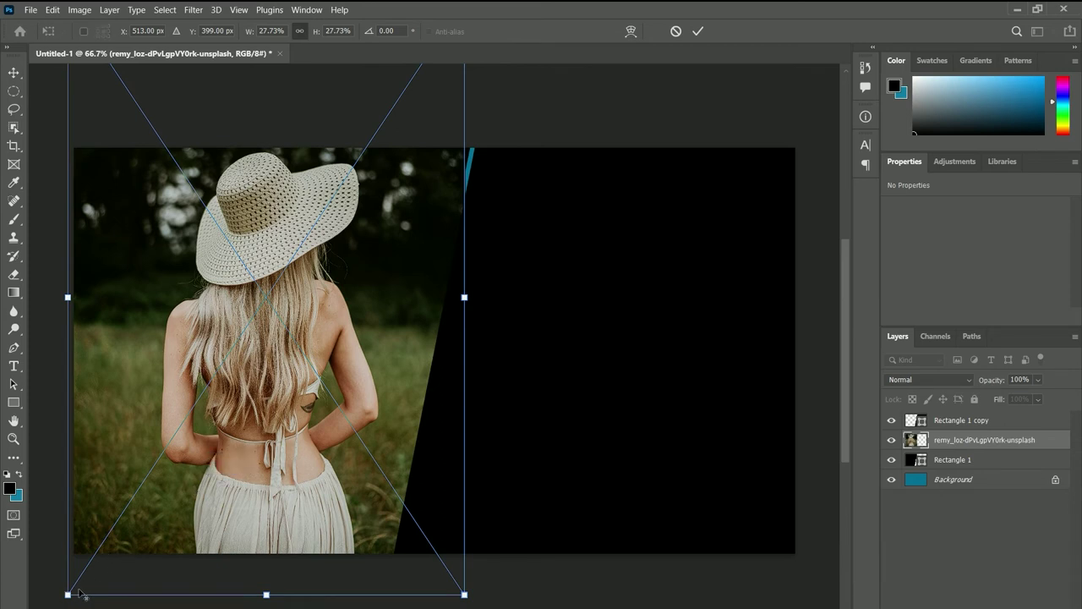
pyautogui.moveTo(67, 594); pyautogui.dragTo(64, 600)
pyautogui.moveTo(160, 491); pyautogui.dragTo(178, 488)
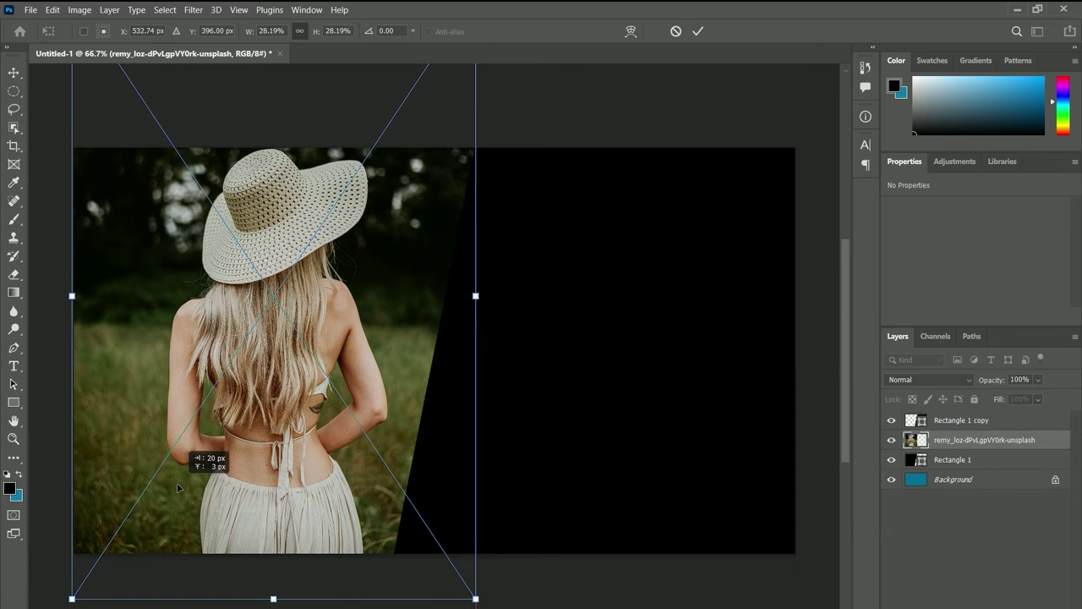
pyautogui.moveTo(178, 488); pyautogui.dragTo(178, 490)
pyautogui.click(698, 31)
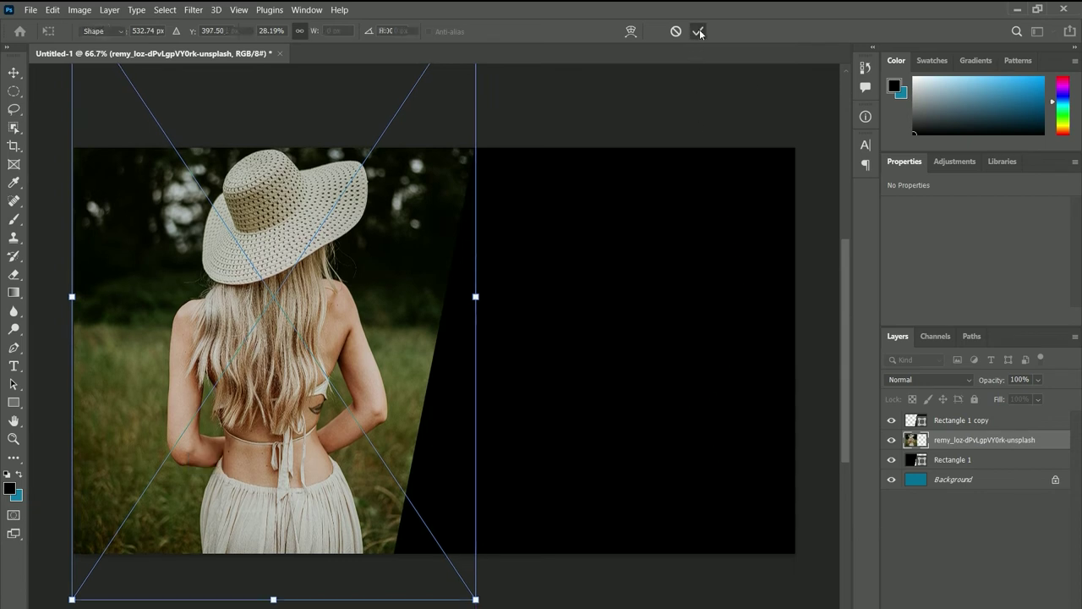
pyautogui.rightClick(973, 445)
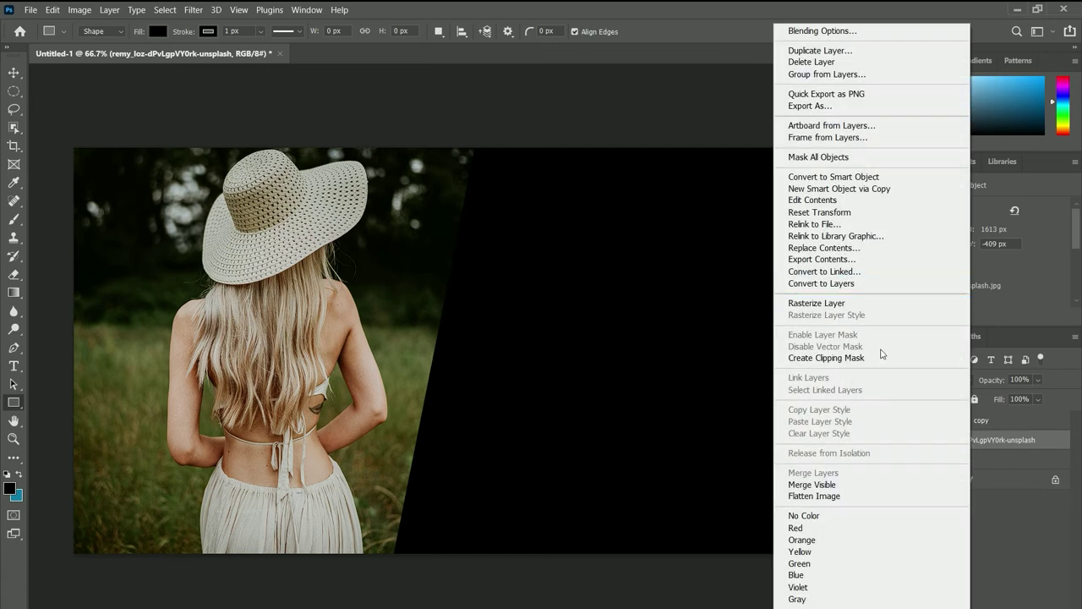
# Clip the hat photo to Rectangle 1, then select Rectangle 1 and Rectangle 1 copy.
pyautogui.click(875, 357)
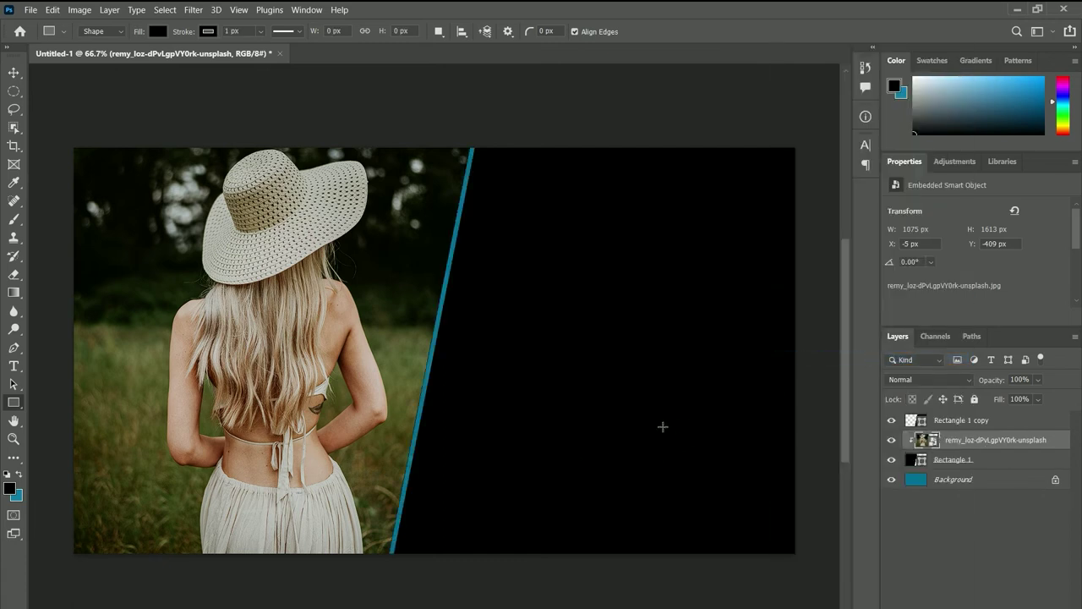
pyautogui.click(970, 463)
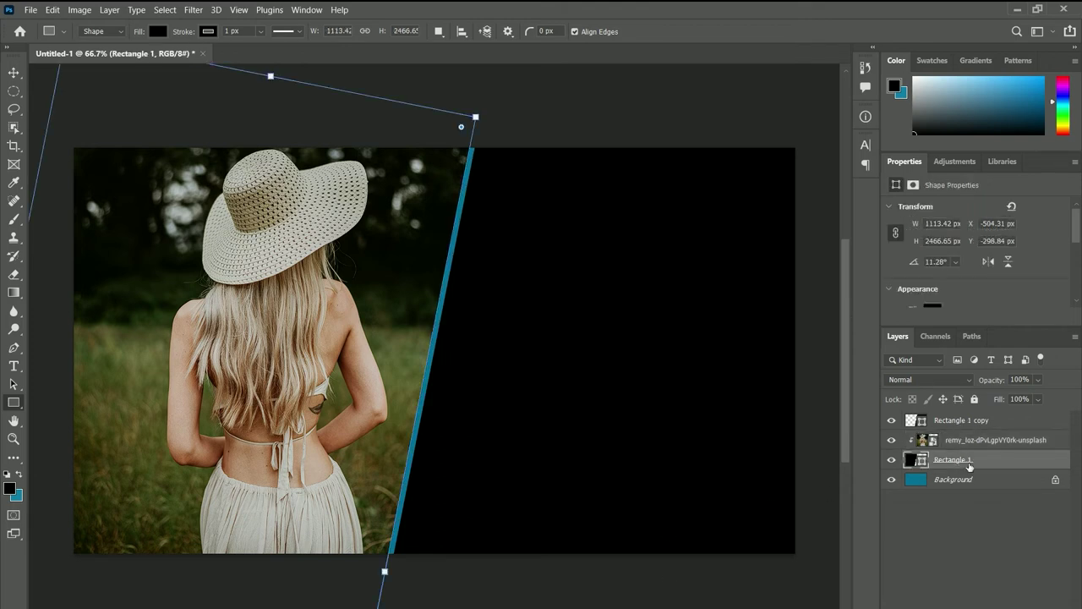
pyautogui.click(969, 420)
# Place the umbrella photo and scale it to about 28.92% over the right side.
pyautogui.hotkey('alt', 'Tab')
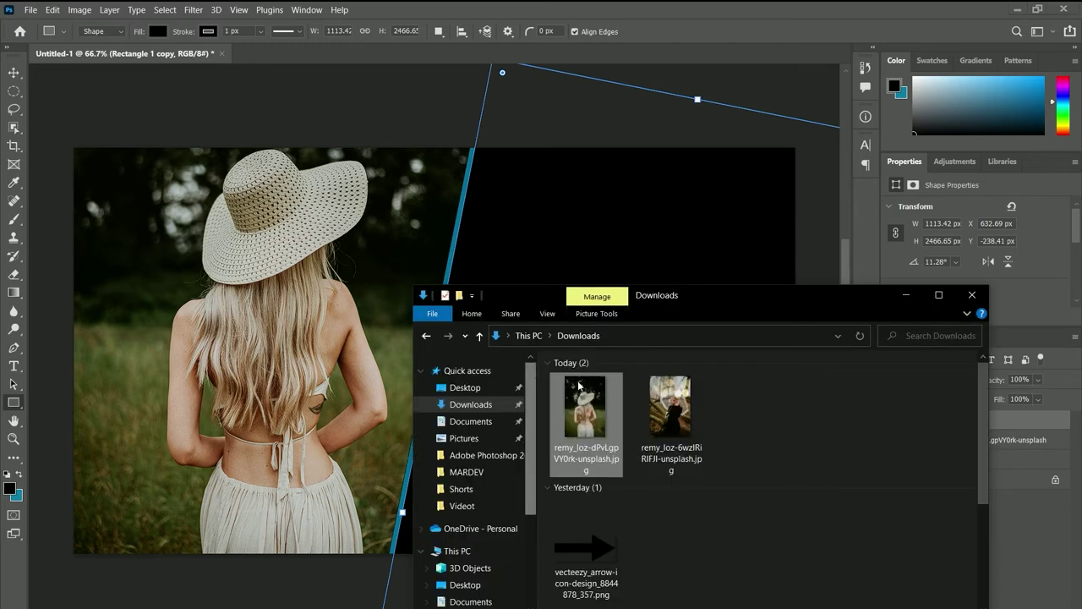
pyautogui.moveTo(672, 420); pyautogui.dragTo(571, 220)
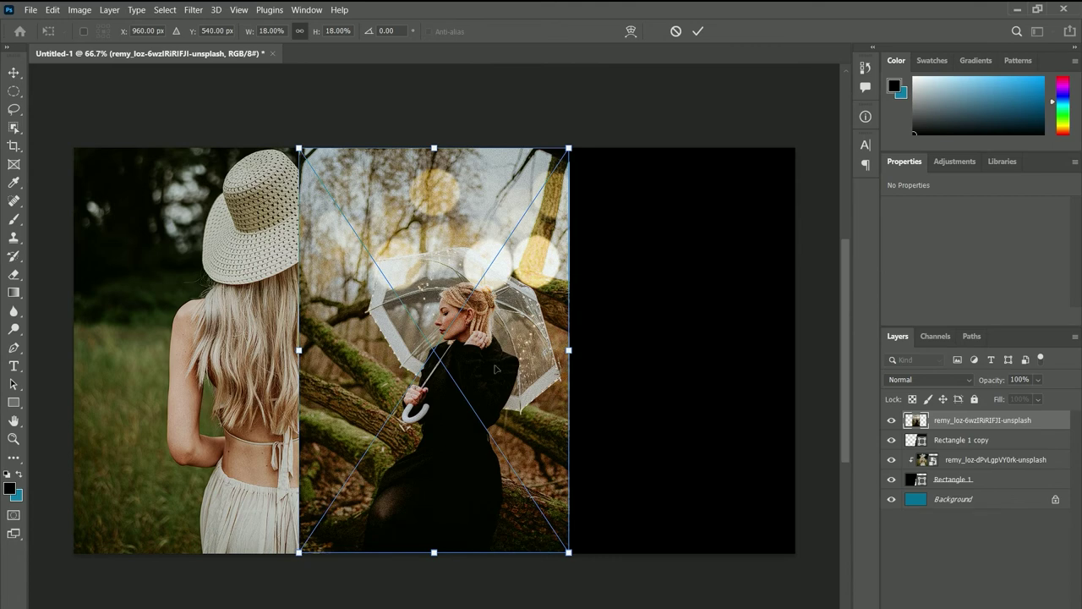
pyautogui.moveTo(490, 352); pyautogui.dragTo(653, 348)
pyautogui.moveTo(732, 552); pyautogui.dragTo(783, 608)
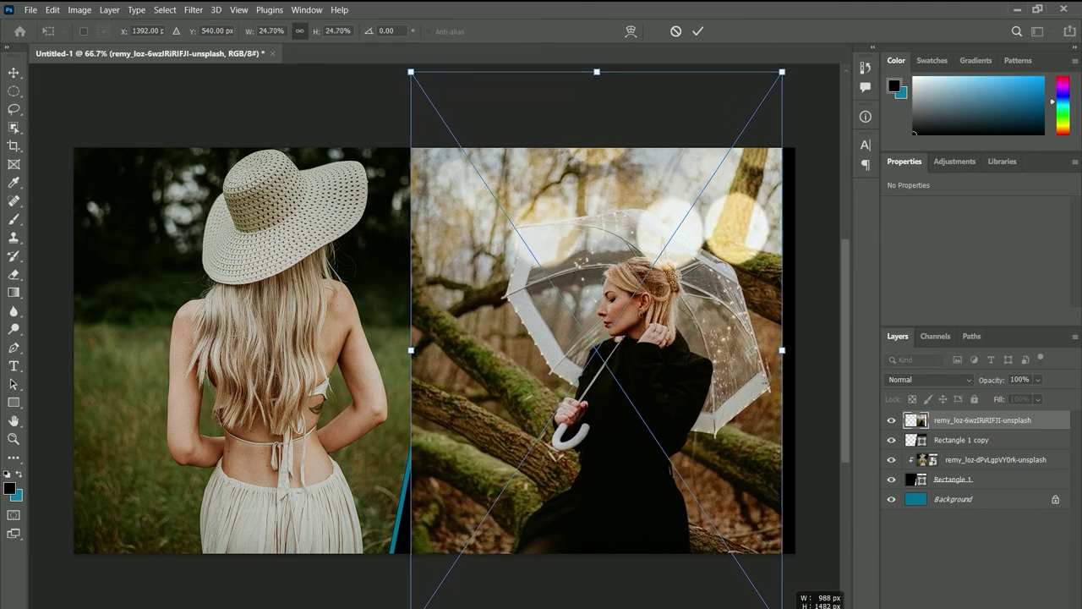
pyautogui.moveTo(659, 432); pyautogui.dragTo(671, 432)
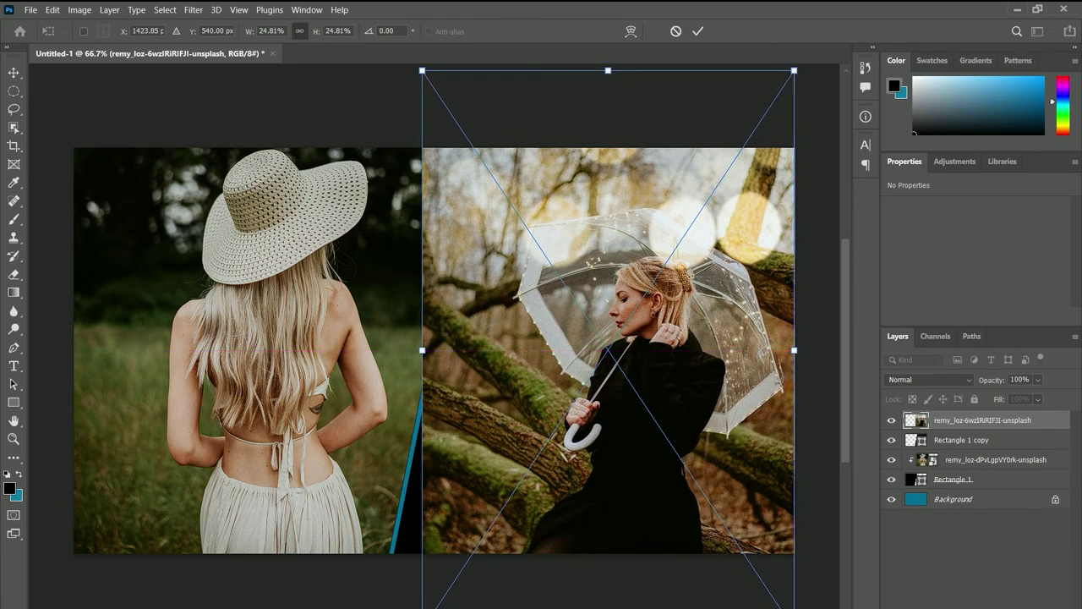
pyautogui.moveTo(423, 602)
pyautogui.mouseDown()
pyautogui.moveTo(397, 605)
pyautogui.moveTo(435, 602)
pyautogui.mouseUp()
pyautogui.moveTo(529, 448)
pyautogui.mouseDown()
pyautogui.moveTo(549, 343)
pyautogui.moveTo(524, 345)
pyautogui.mouseUp()
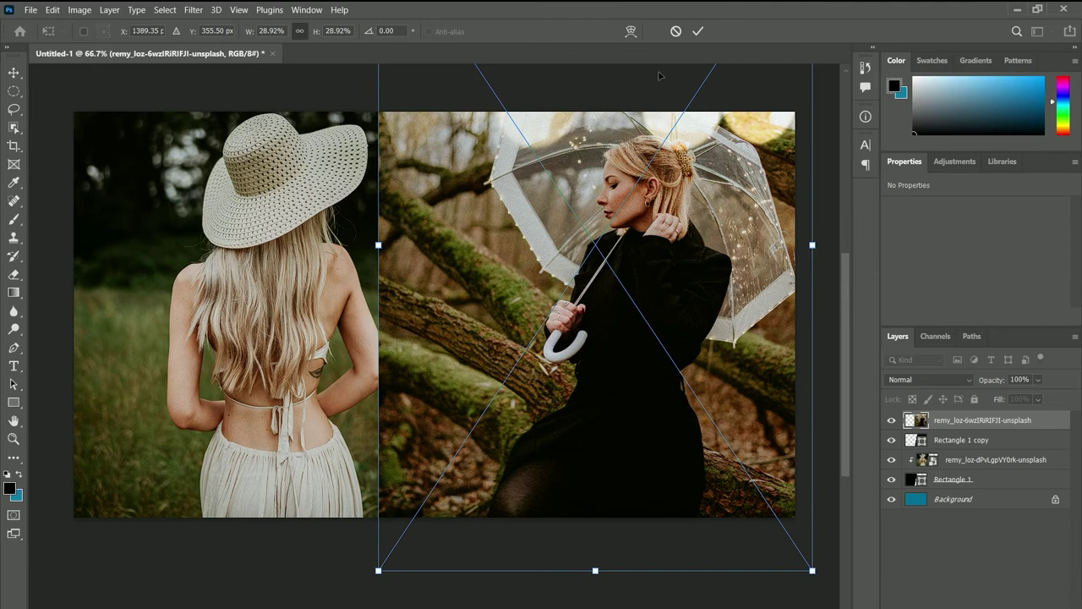
pyautogui.click(695, 32)
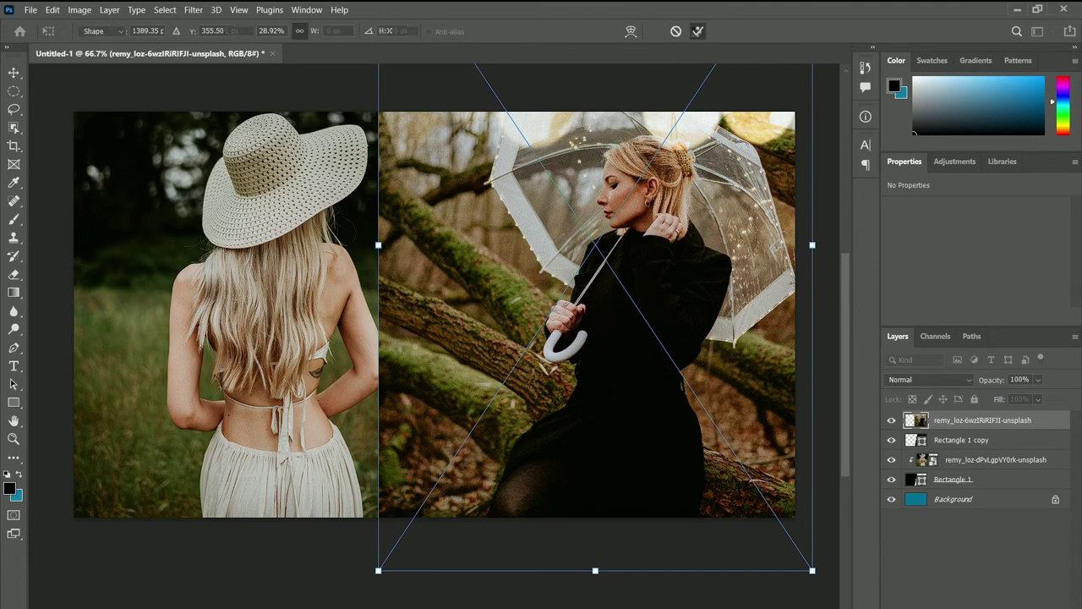
# Clip the umbrella photo to Rectangle 1 copy and enlarge it to 1209 × 1813 px.
pyautogui.rightClick(970, 425)
pyautogui.click(830, 360)
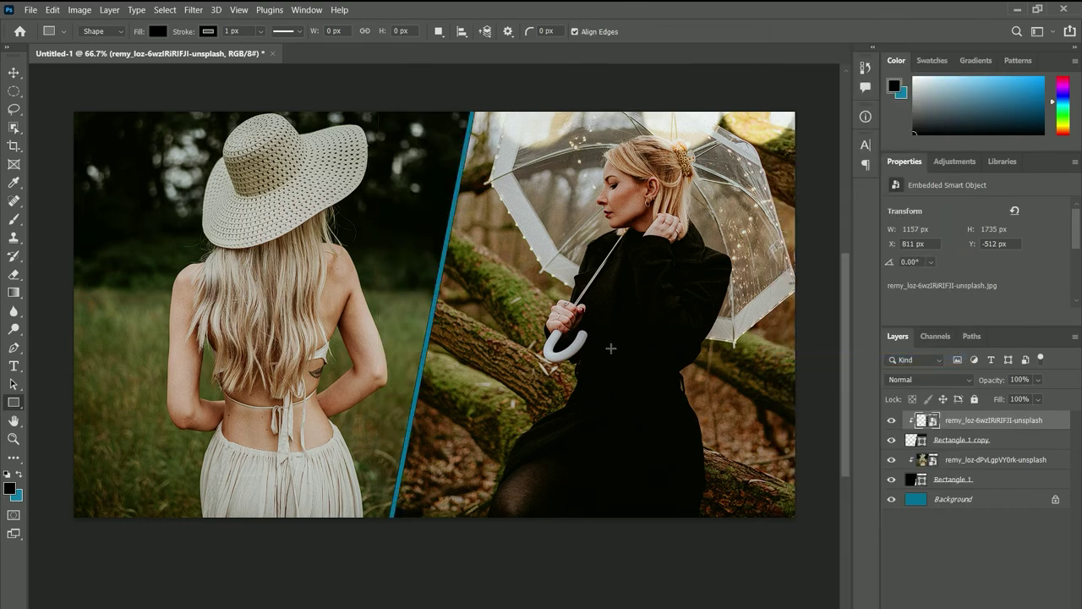
pyautogui.scroll(-3, 611, 348)
pyautogui.scroll(2, 634, 346)
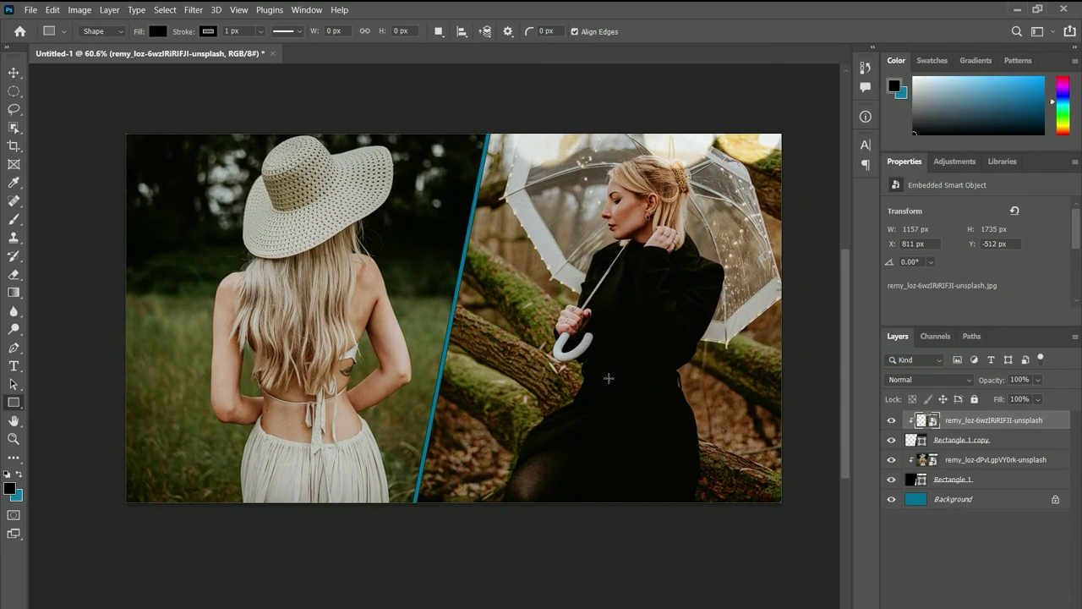
pyautogui.hotkey('ctrl', 't')
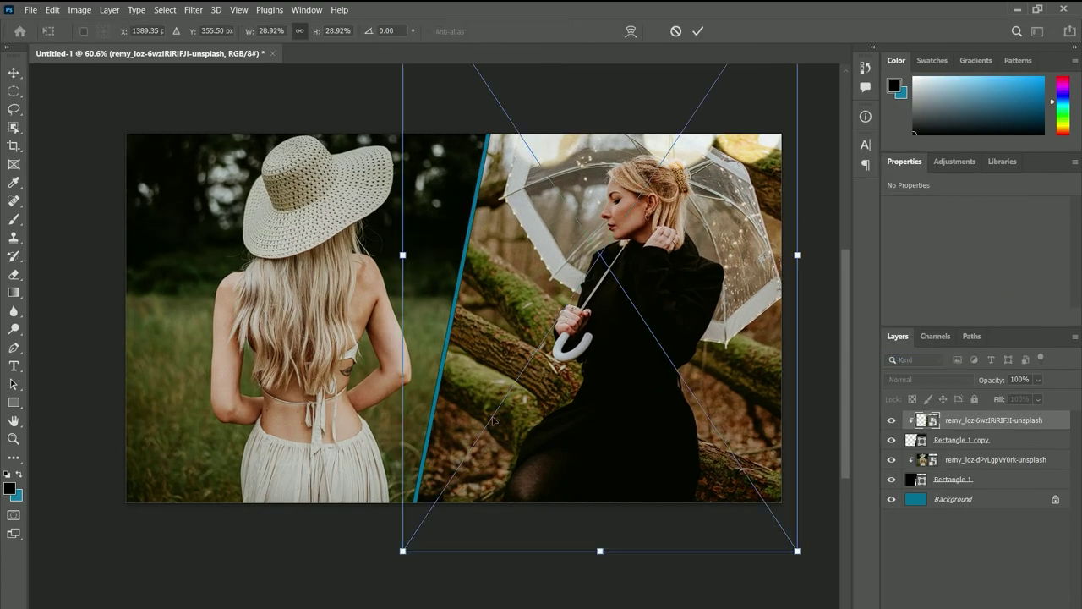
pyautogui.moveTo(401, 550); pyautogui.dragTo(394, 564)
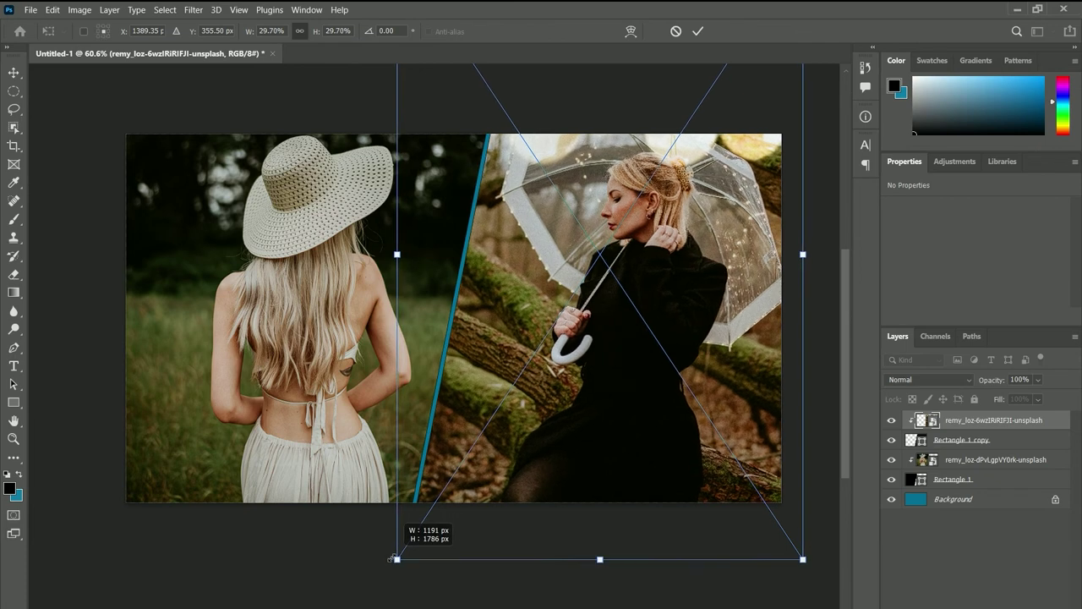
pyautogui.click(697, 31)
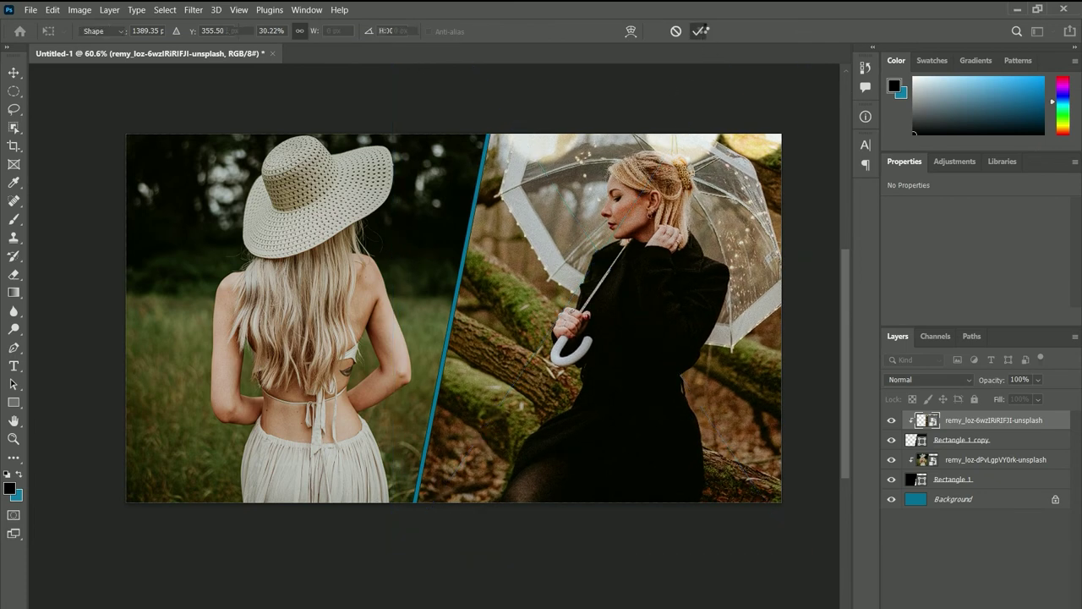
pyautogui.click(967, 504)
# Convert the Background to Layer 0 and give it a white Color Overlay.
pyautogui.doubleClick(985, 505)
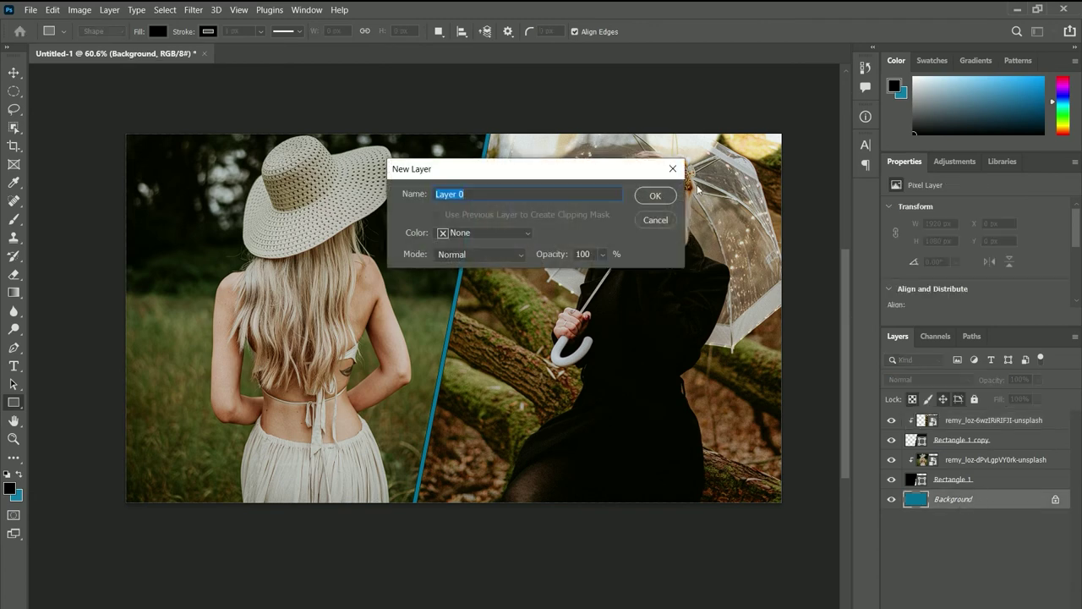
pyautogui.click(653, 195)
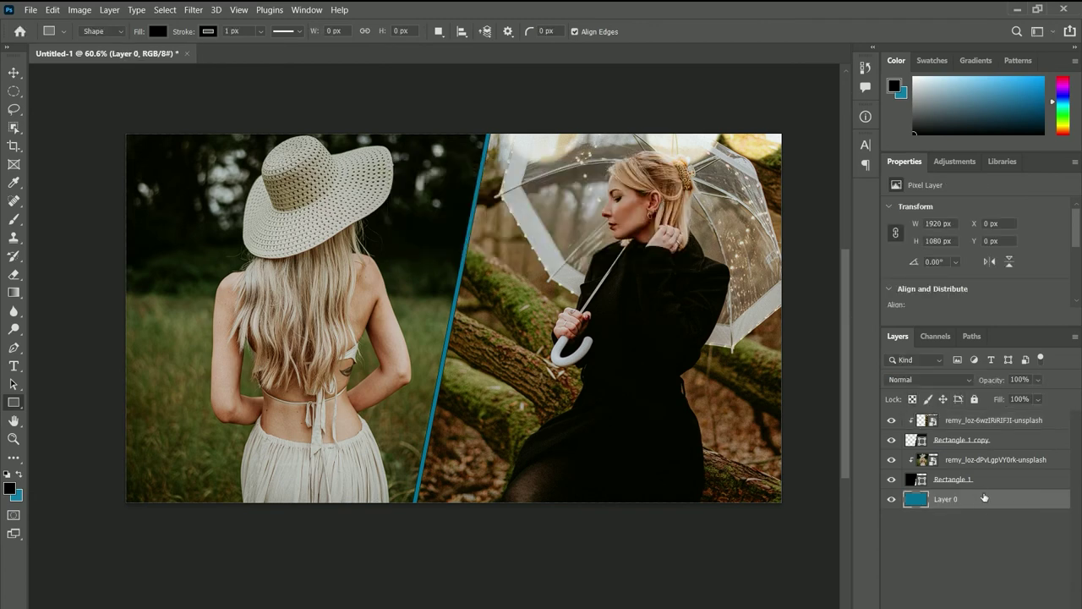
pyautogui.doubleClick(1007, 499)
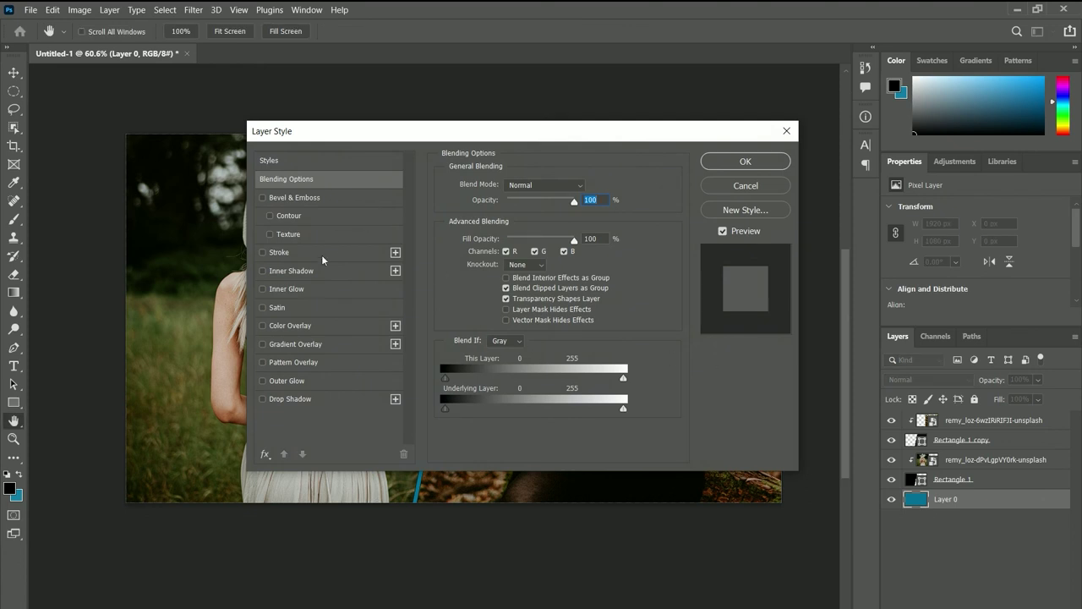
pyautogui.click(262, 325)
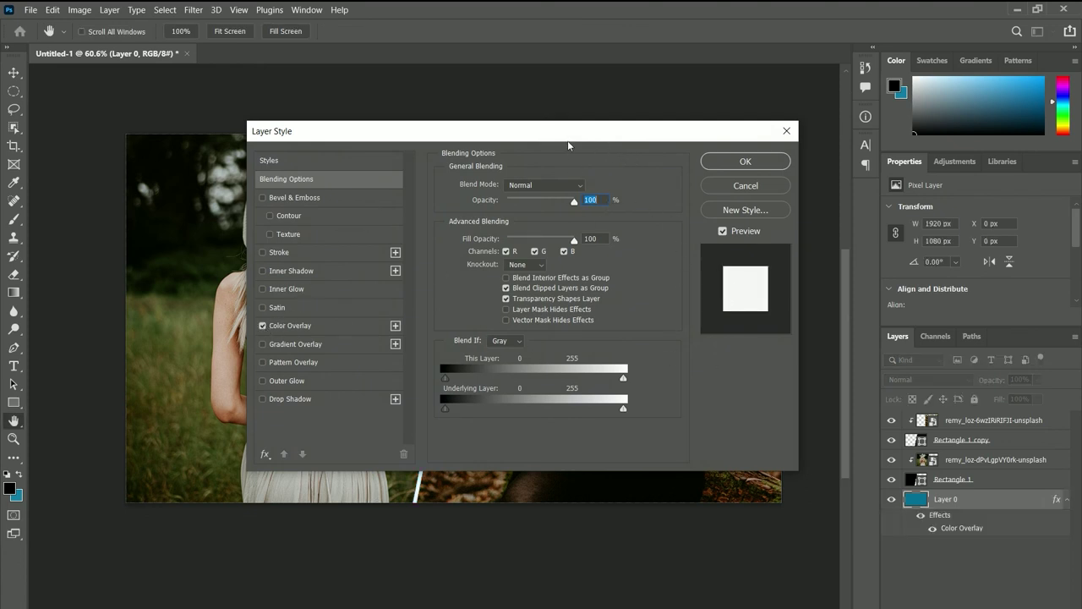
pyautogui.moveTo(568, 140); pyautogui.dragTo(849, 139)
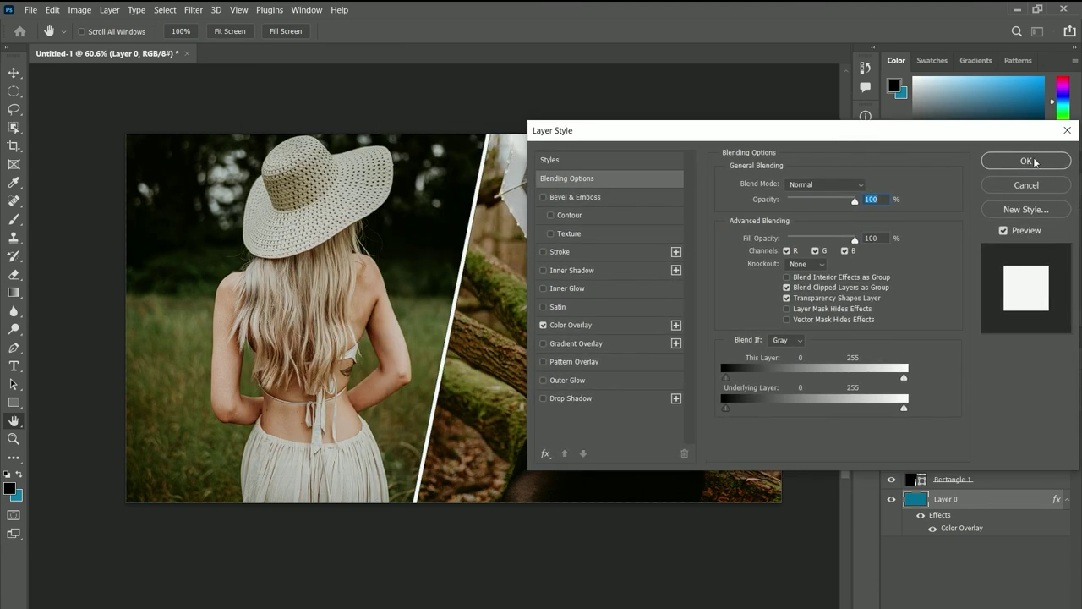
pyautogui.click(1027, 161)
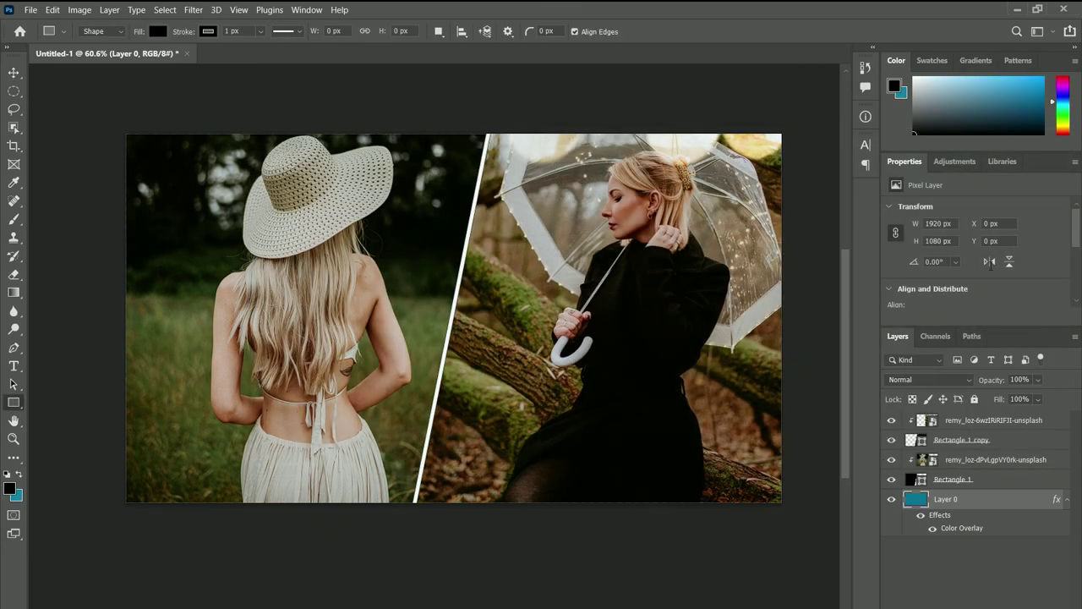